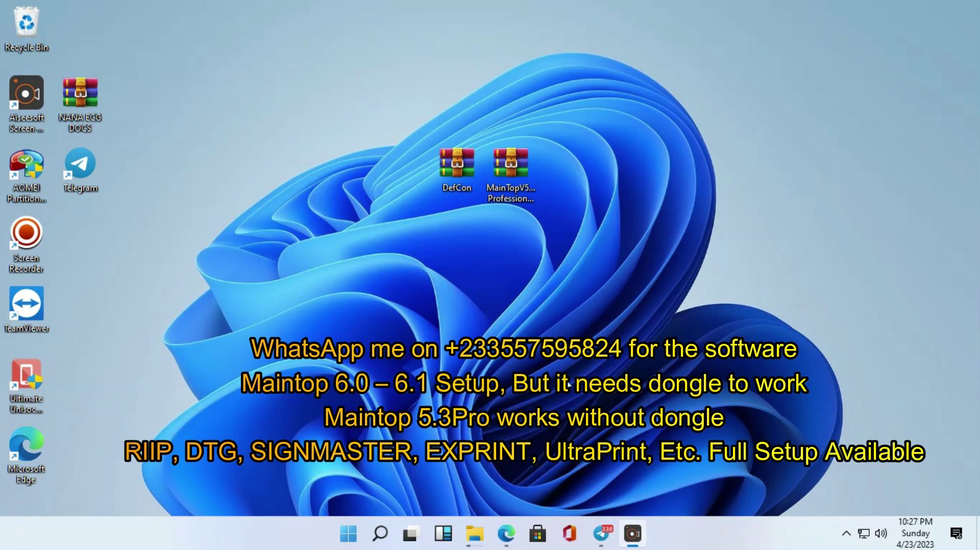
drag(555, 91, 261, 347)
drag(336, 85, 631, 289)
click(357, 151)
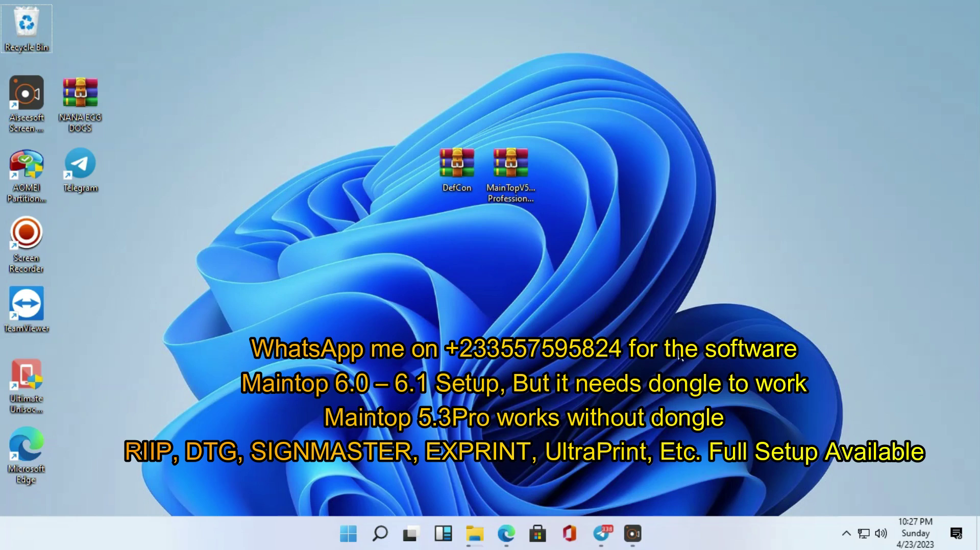
click(763, 490)
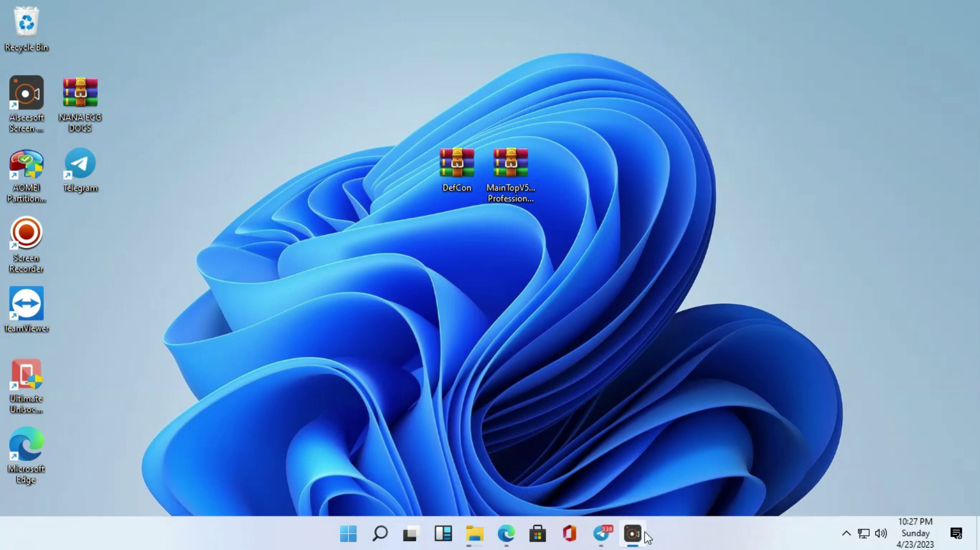
- Switch to Telegram, view the software offer poster in the RANKING I.T SOFTWARES group at full size, and minimize the chat window
click(602, 533)
click(586, 360)
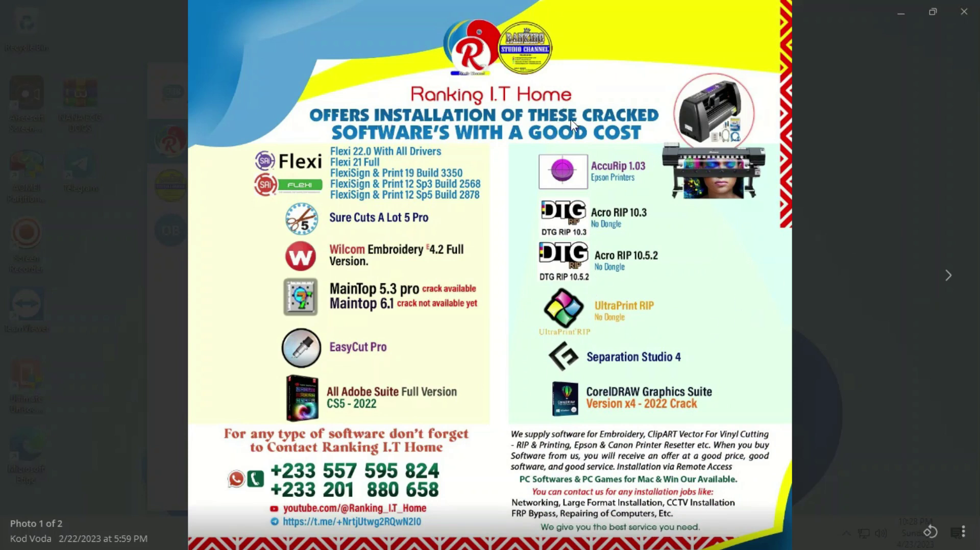
click(903, 170)
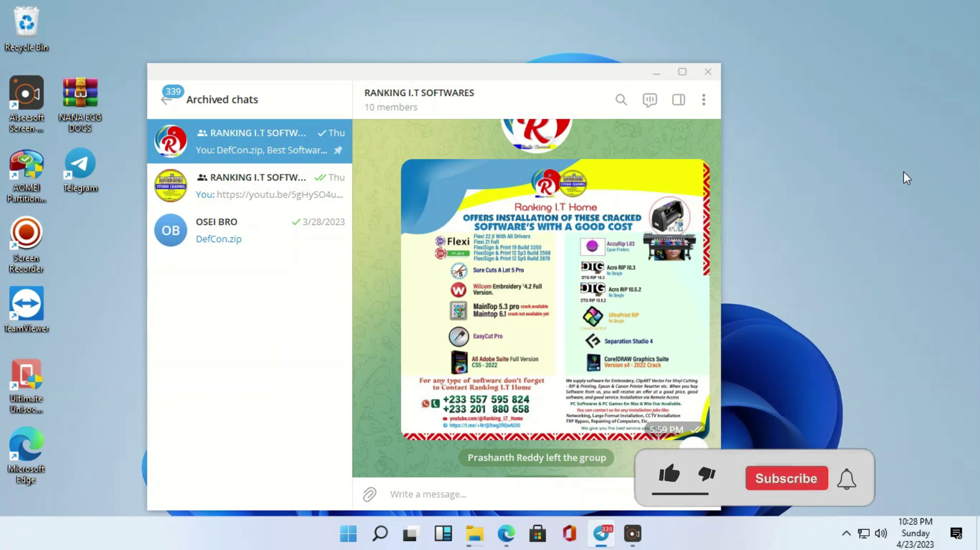
click(656, 72)
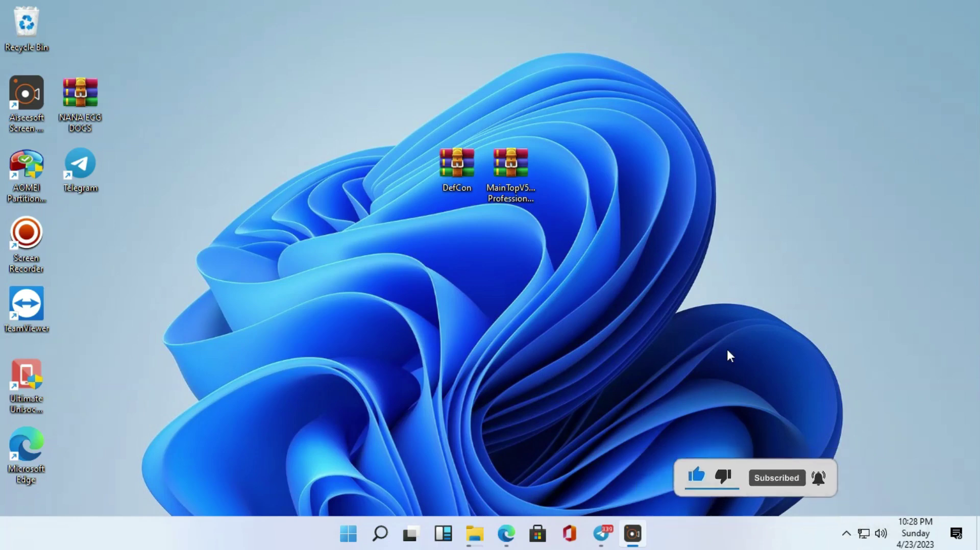
- Open Windows Security from the hidden background apps
click(845, 534)
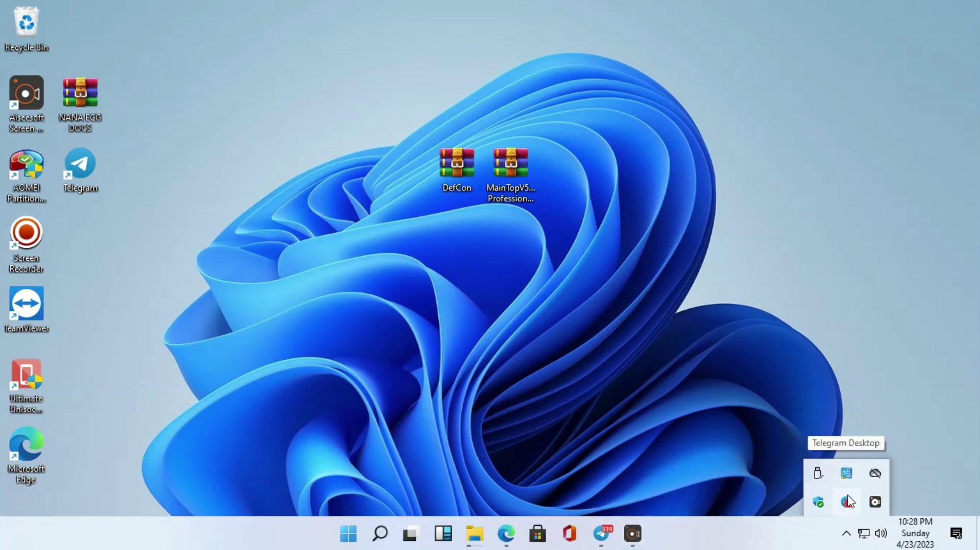
click(820, 504)
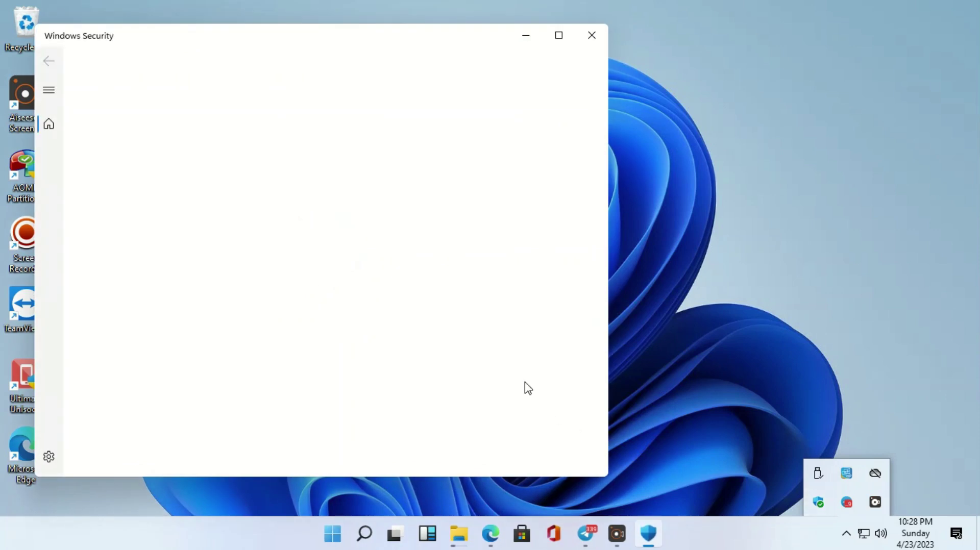
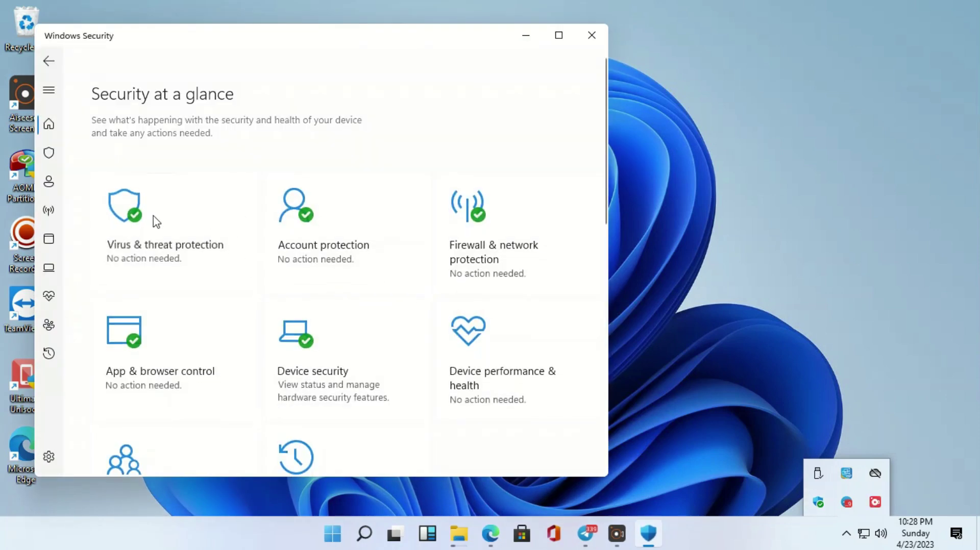
- Turn off Real-time protection in the Virus & threat protection settings and minimize Windows Security
click(133, 411)
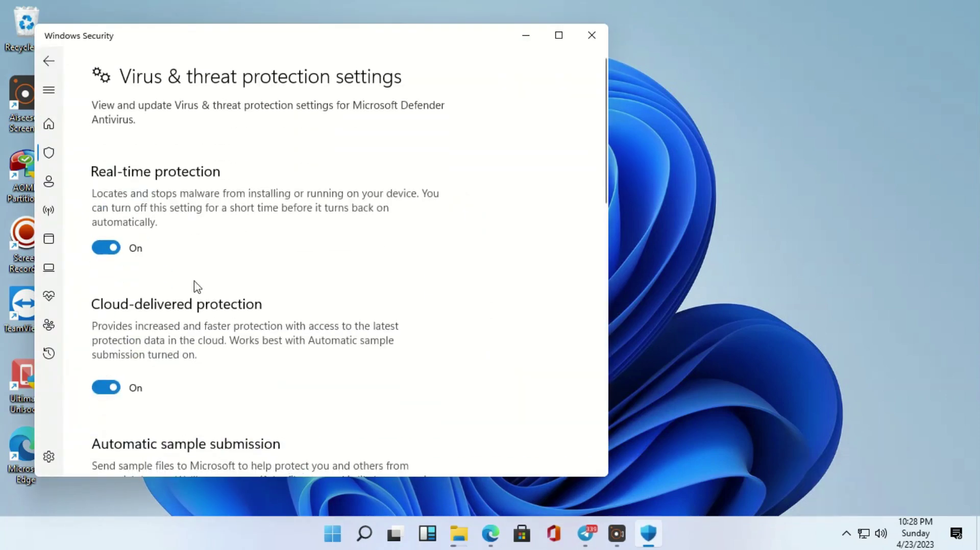
click(105, 247)
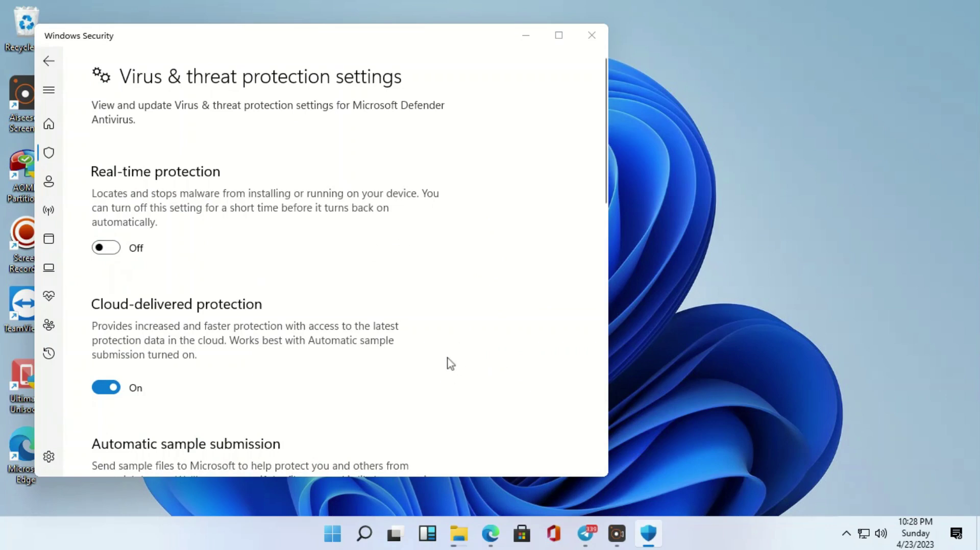
drag(405, 40, 412, 106)
click(531, 106)
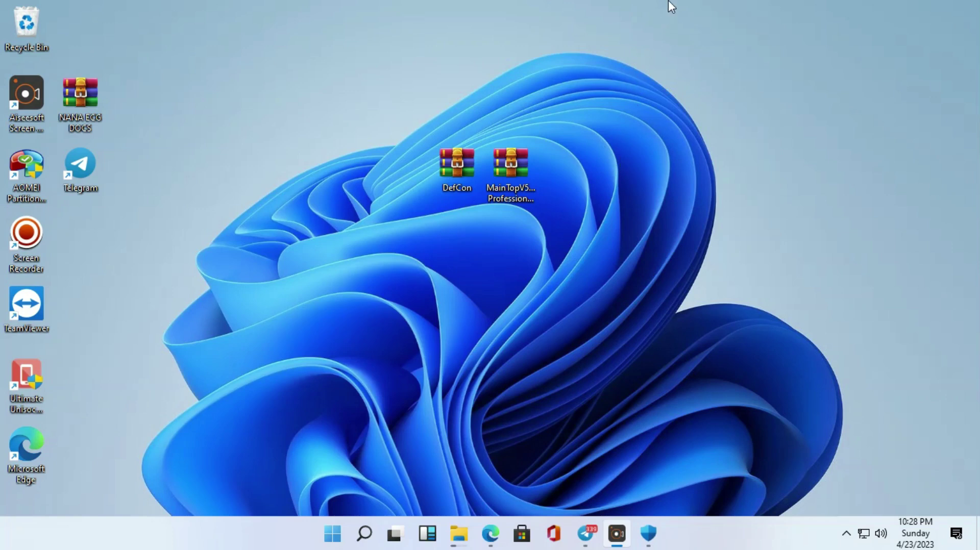
- Move the DefCon and MainTopV5.3C0 Professional Edition archives together across the desktop, closer to the existing shortcut icons
click(662, 136)
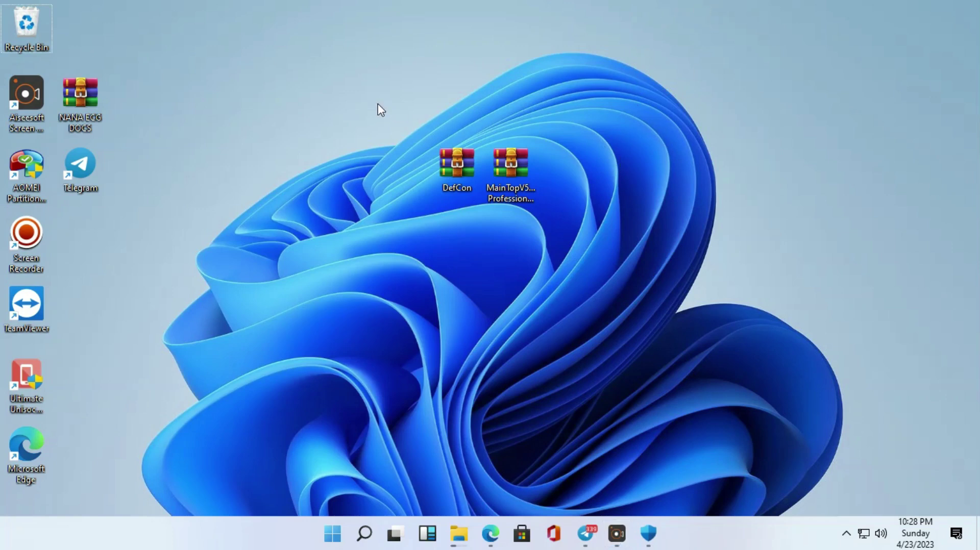
drag(377, 105, 582, 295)
drag(480, 201, 318, 268)
click(508, 313)
- Extract the MainTopV5.3C0 Professional Edition archive to its own folder on the desktop
double_click(344, 230)
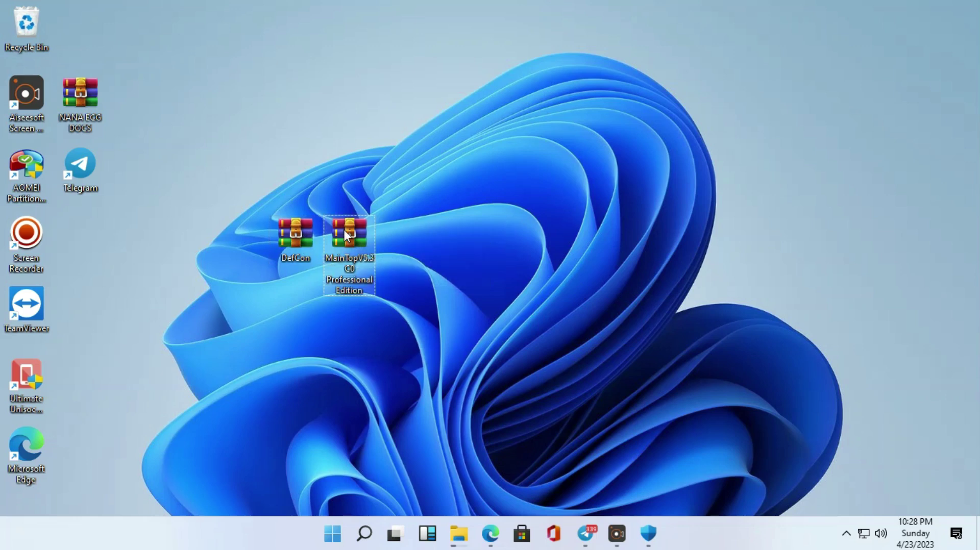
right_click(345, 230)
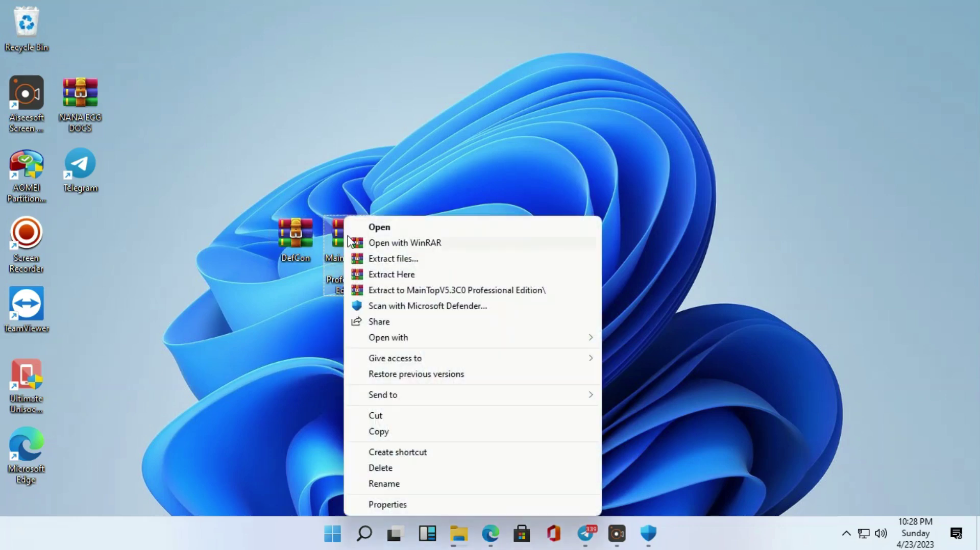
click(393, 259)
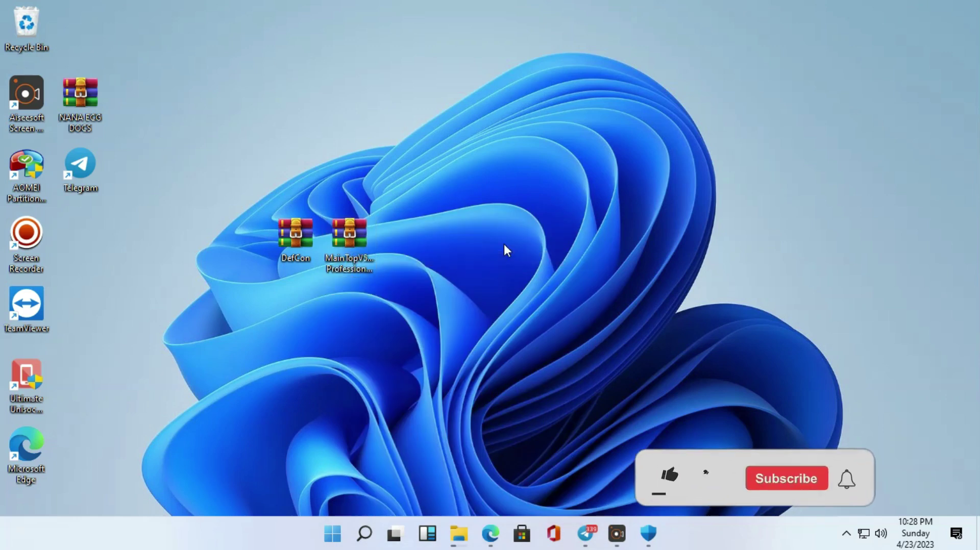
click(547, 415)
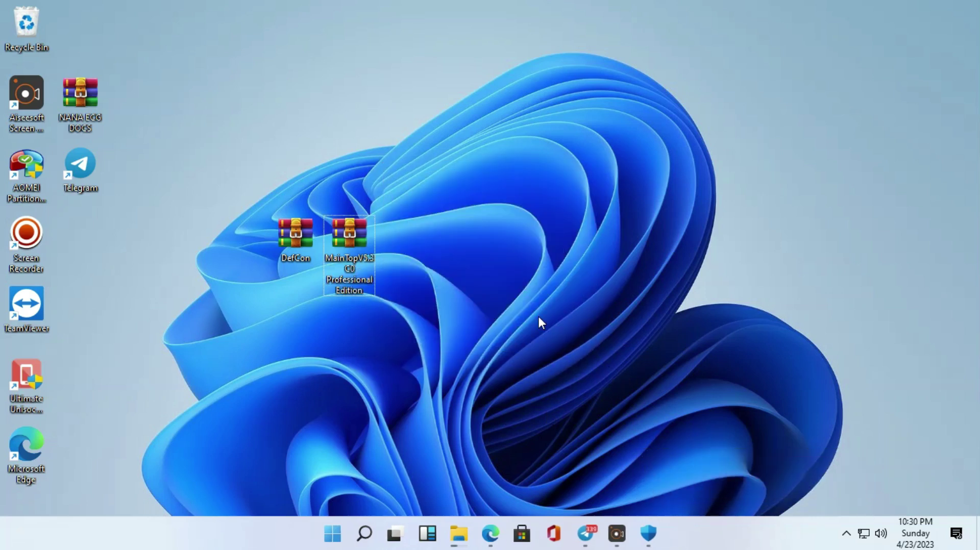
- Refresh the desktop and move the extracted MainTopV5.3C0 Professional Edition folder to an open area away from the archives
right_click(542, 304)
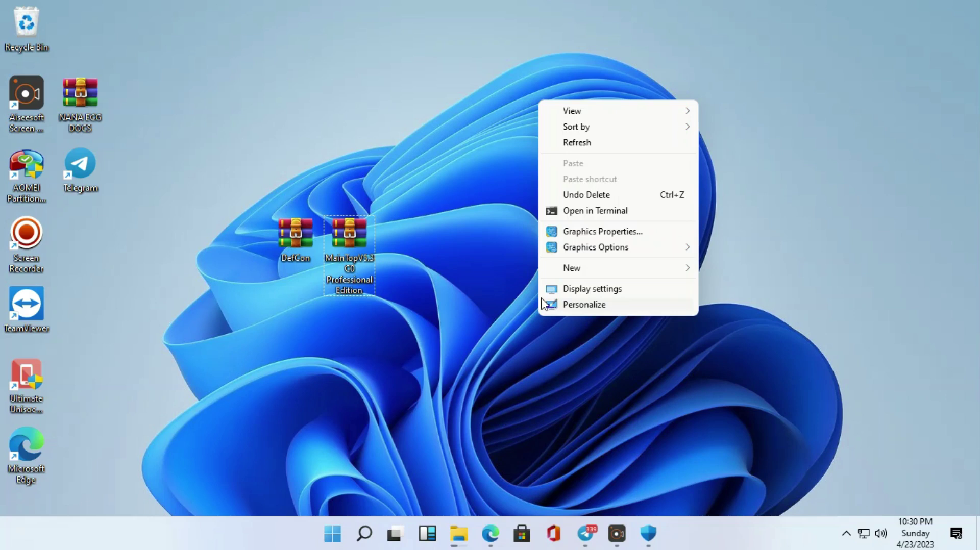
click(578, 143)
drag(74, 252, 558, 183)
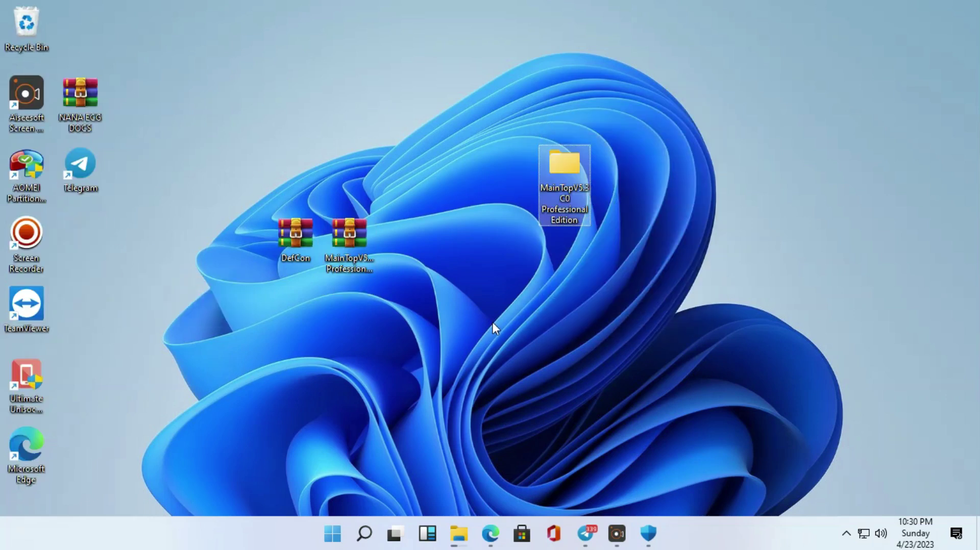
- Extract the DefCon archive to a DefCon folder on the desktop, keeping the default extraction options
right_click(299, 233)
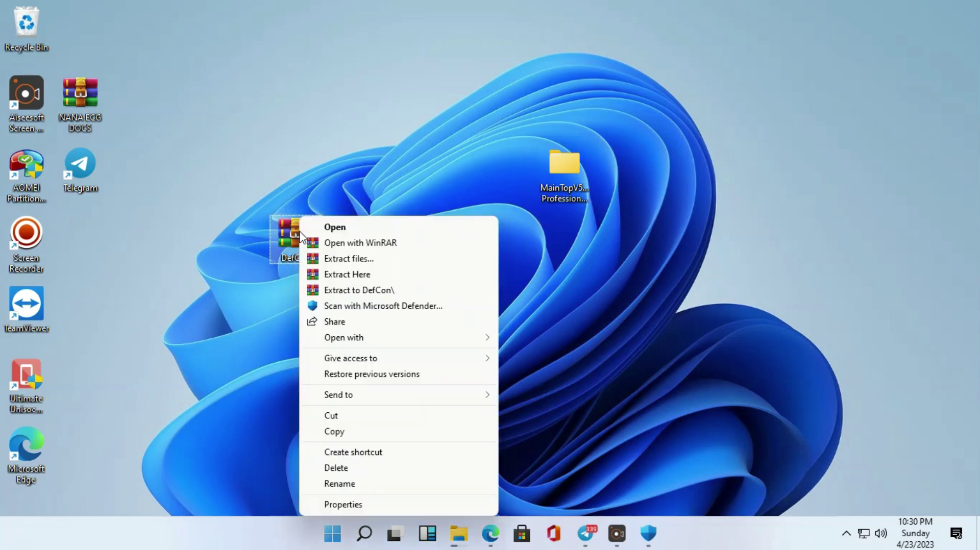
click(355, 258)
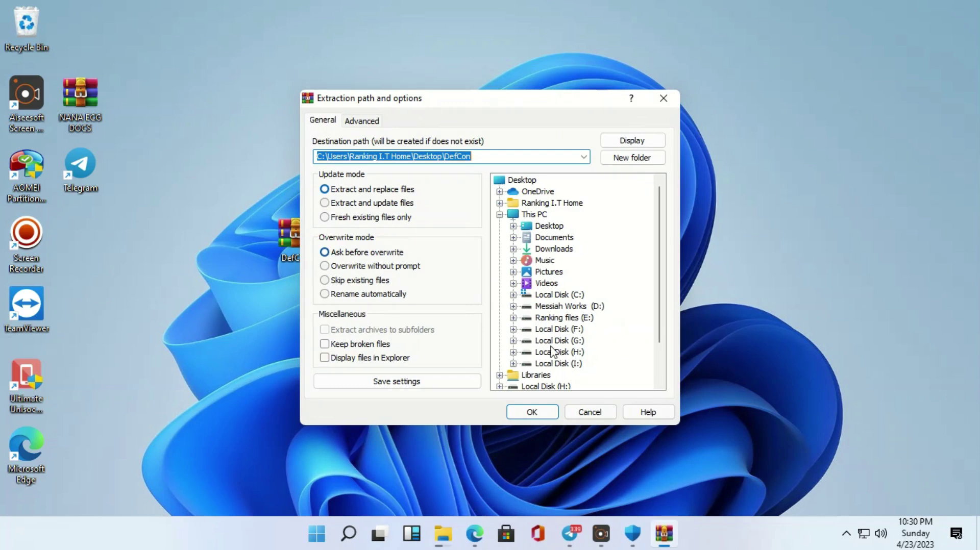
click(555, 417)
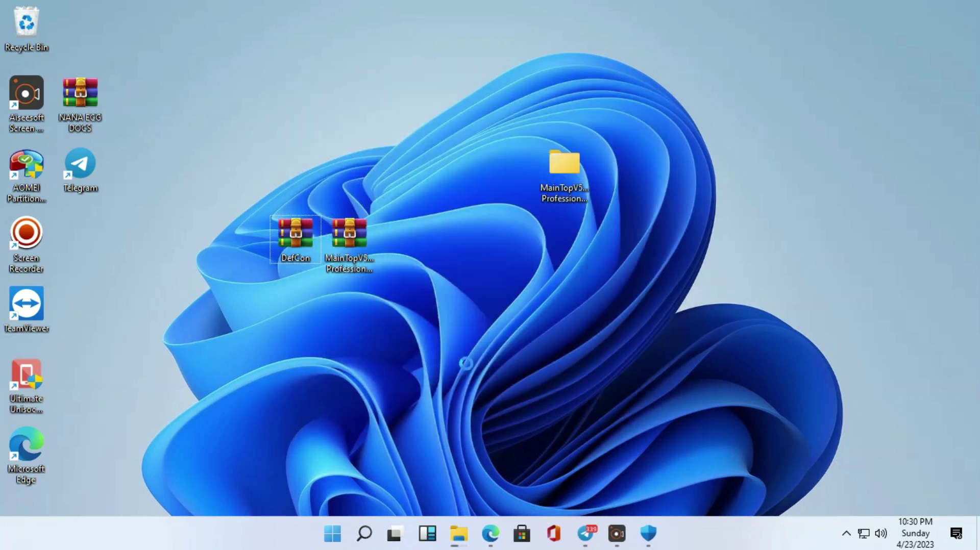
- Refresh the desktop and place the extracted DefCon folder next to the MainTopV5.3C0 Professional Edition folder
right_click(464, 365)
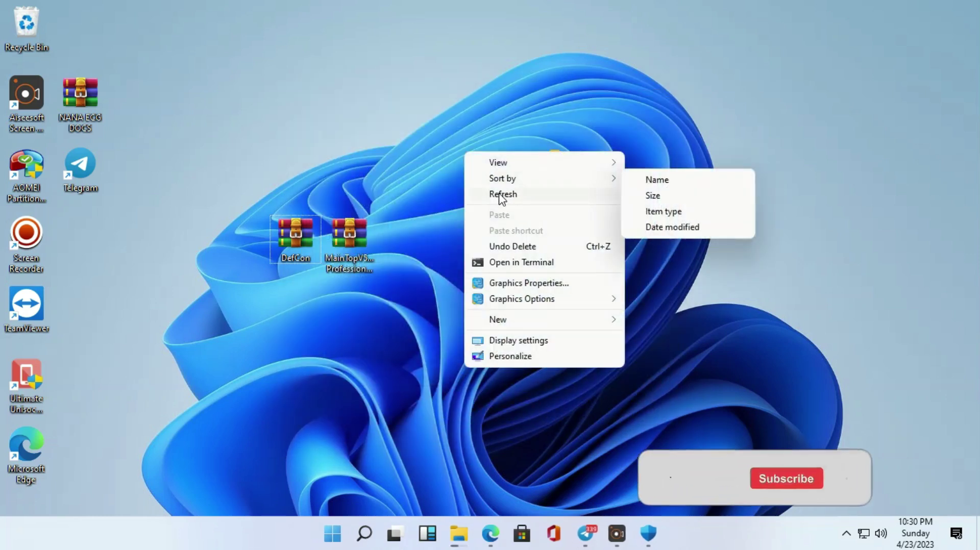
click(502, 194)
drag(80, 234, 520, 242)
drag(613, 171, 612, 242)
- Separate the two archives from the two extracted folders, moving the archives higher and the folder pair to the middle of the desktop
drag(255, 189, 404, 323)
drag(343, 257, 289, 120)
drag(595, 226, 434, 225)
drag(405, 189, 605, 360)
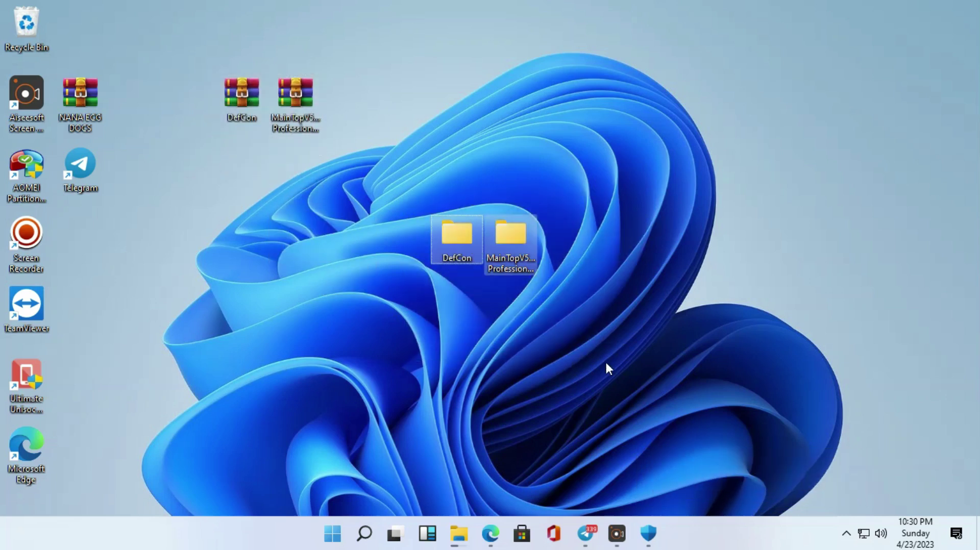
click(513, 307)
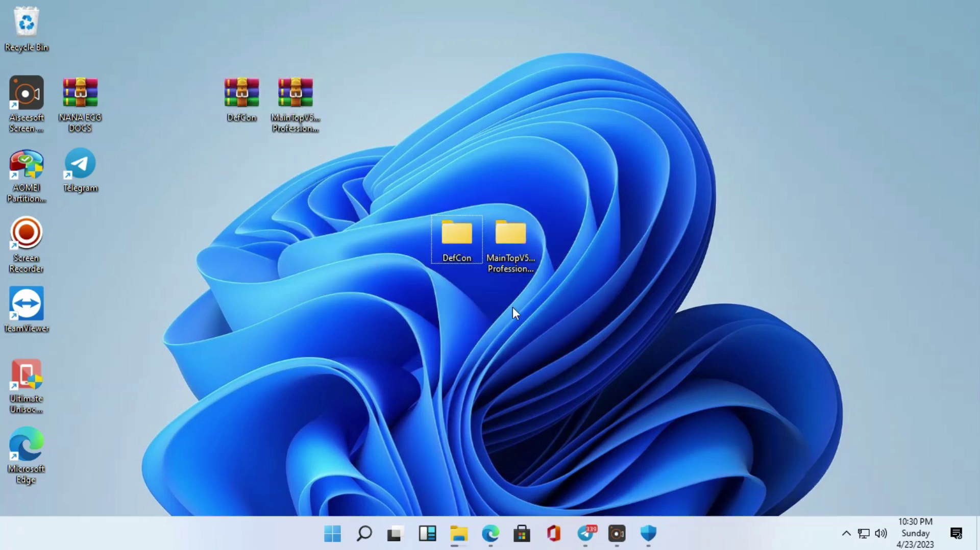
- Open the nested DefCon folder inside the extracted DefCon folder and open its _Password text file
double_click(457, 239)
click(335, 236)
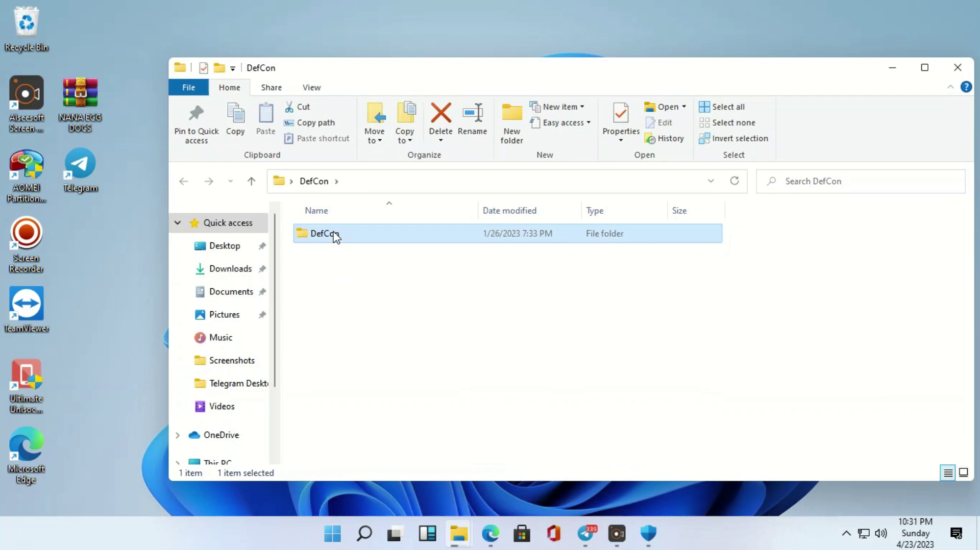
double_click(335, 235)
double_click(334, 235)
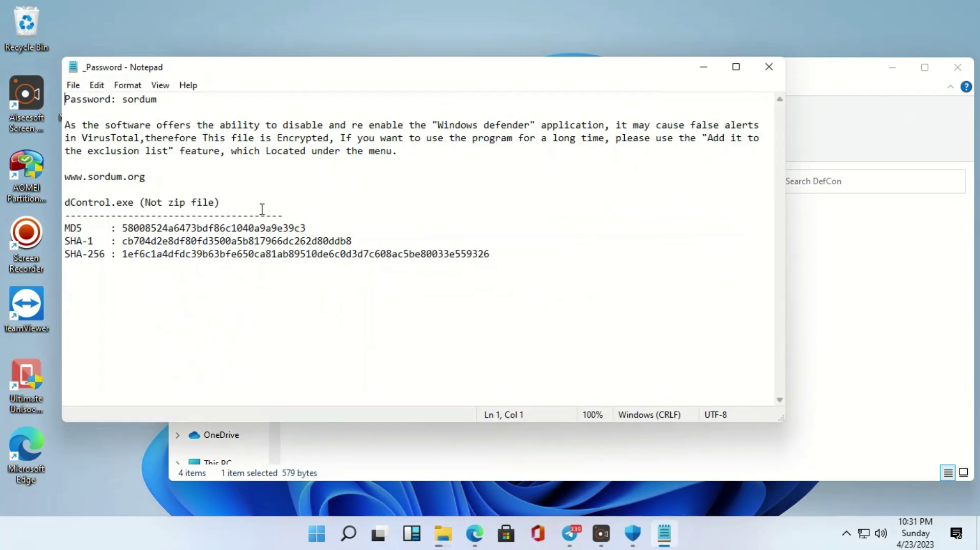
- Copy the archive password from the _Password text file and close the file
drag(121, 99, 156, 99)
right_click(141, 103)
click(179, 153)
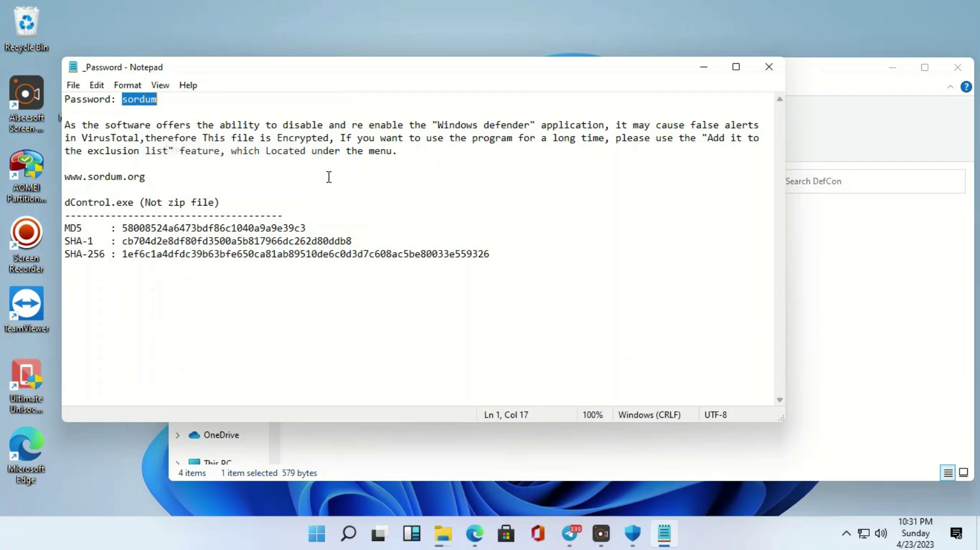
click(447, 215)
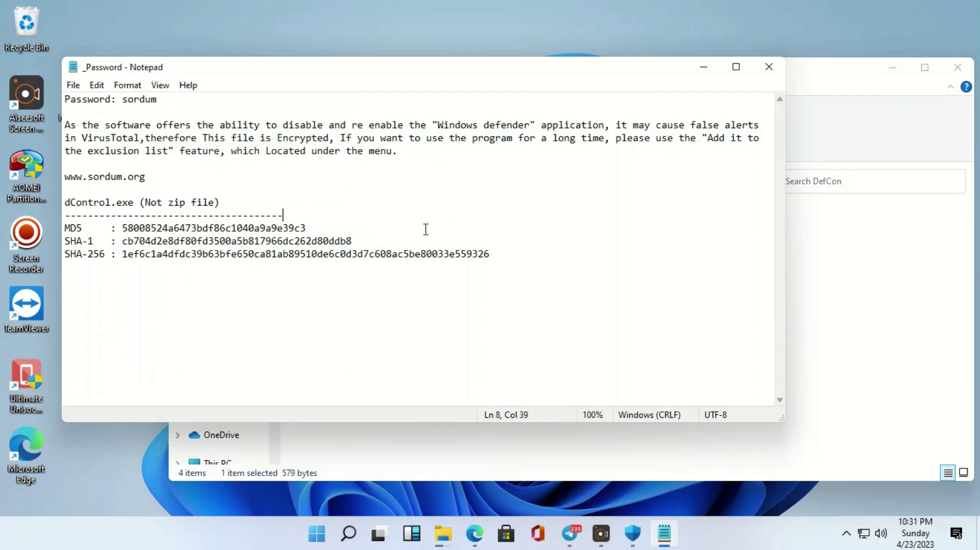
click(770, 67)
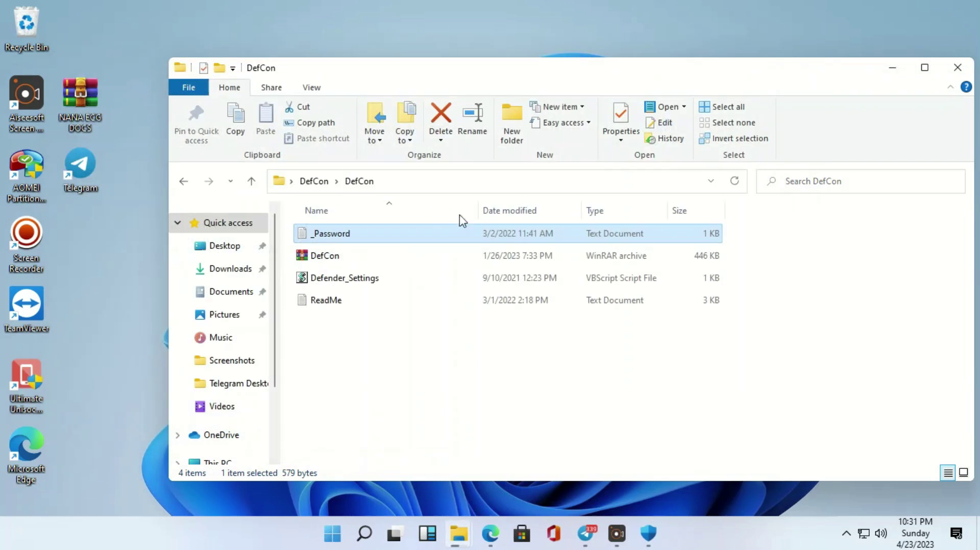
- Open the encrypted DefCon archive in the DefCon folder, pasting the copied archive password to unlock it
click(328, 256)
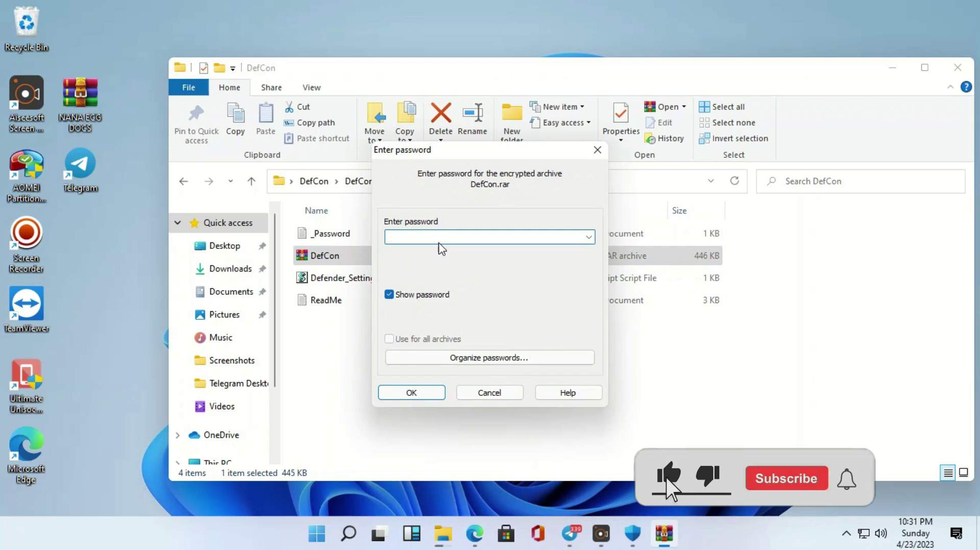
right_click(440, 239)
click(486, 301)
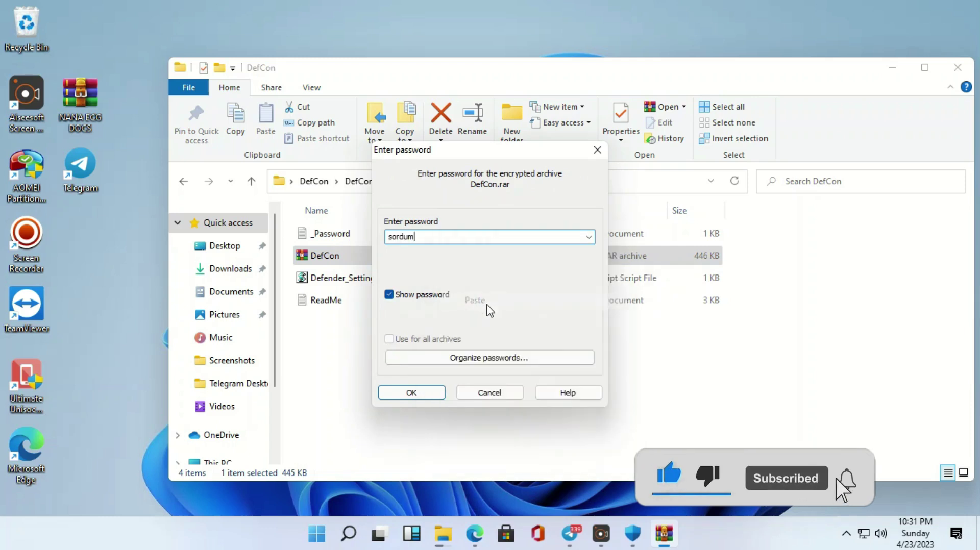
click(410, 393)
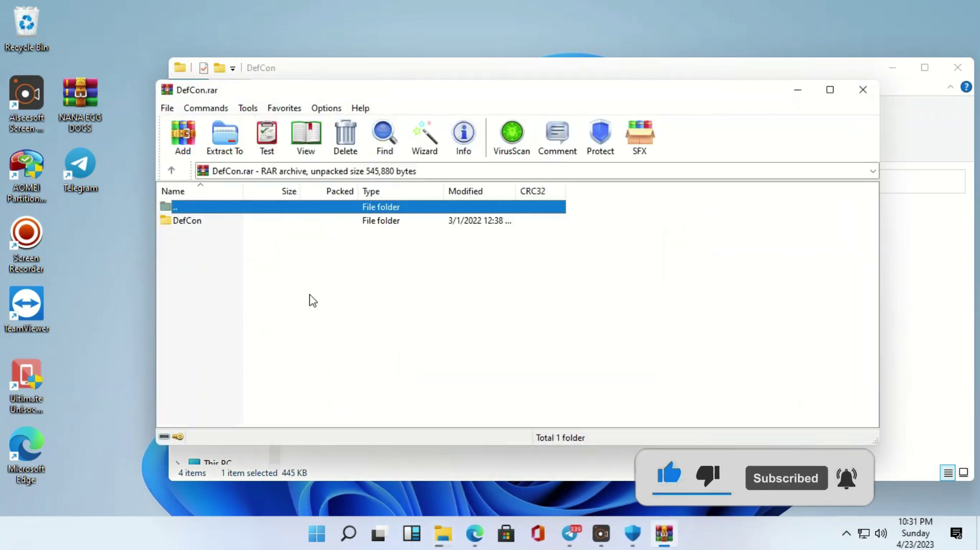
- Run dControl.exe from the DefCon folder inside the archive
double_click(184, 221)
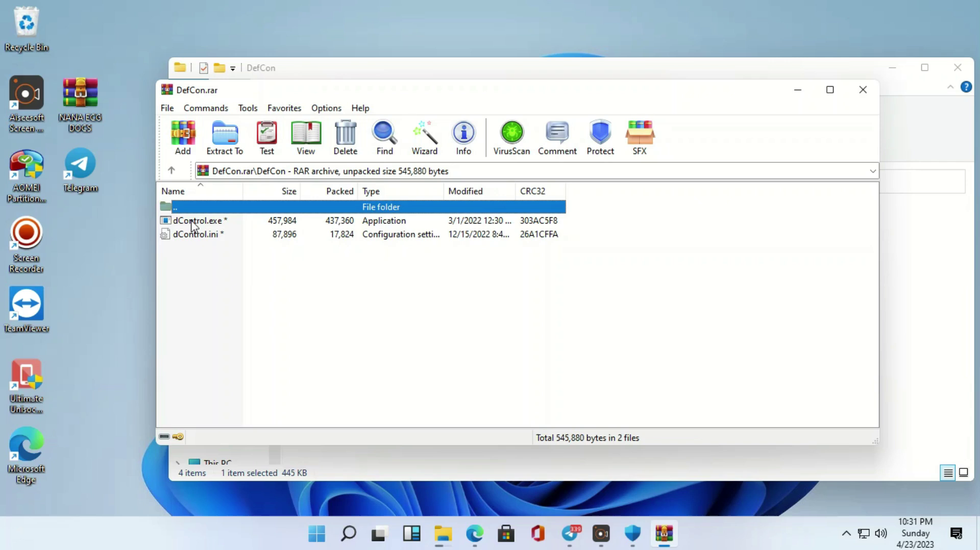
double_click(193, 222)
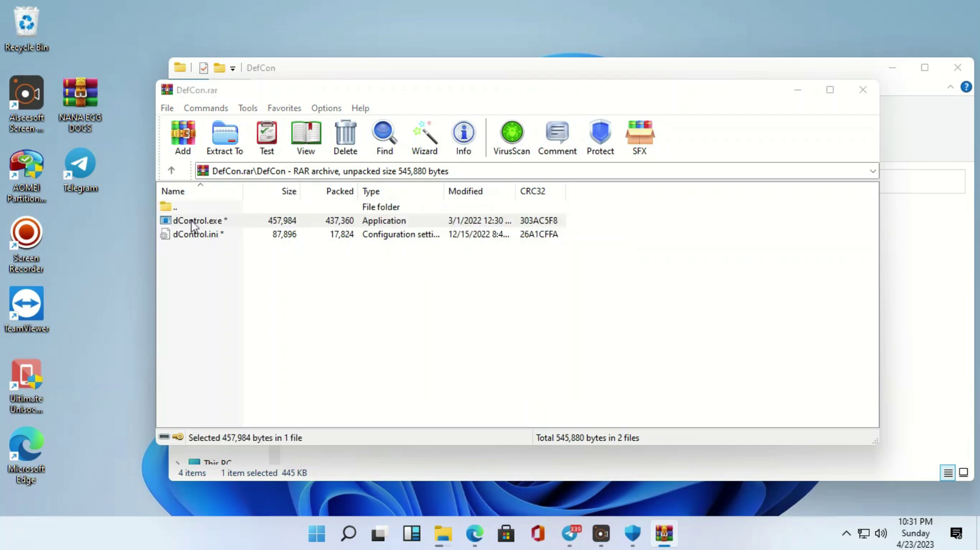
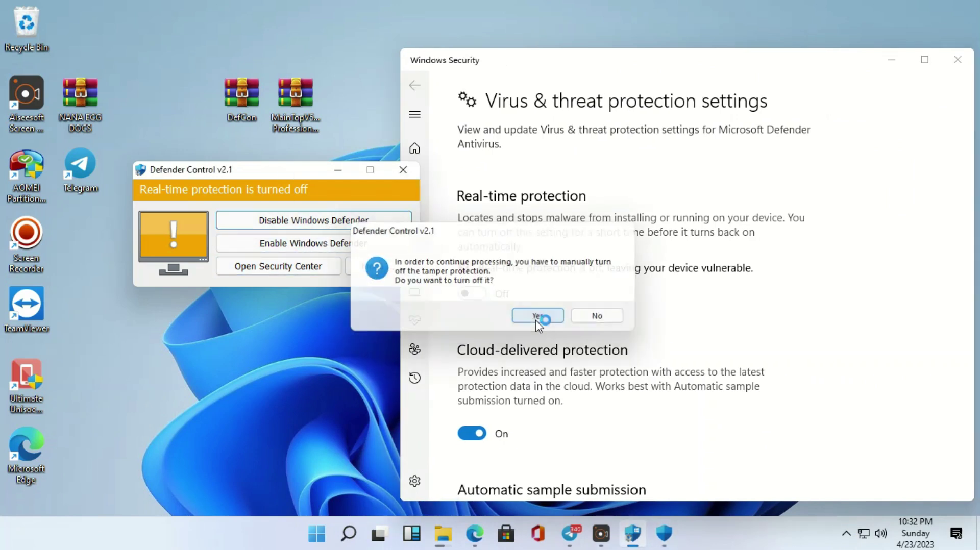
- Accept Defender Control's request to turn off tamper protection and switch Tamper Protection off in the Virus & threat protection settings
click(536, 317)
scroll(539, 325, down, 4)
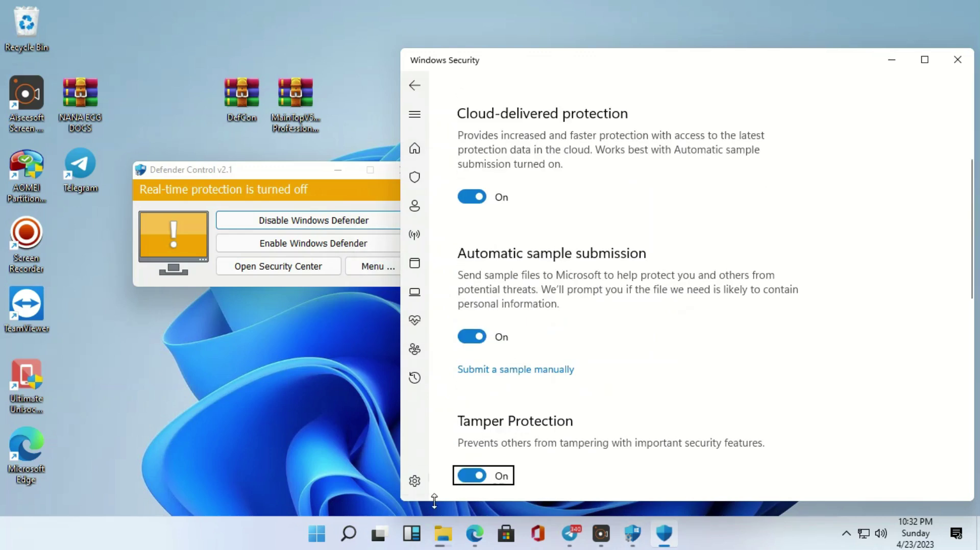
click(473, 478)
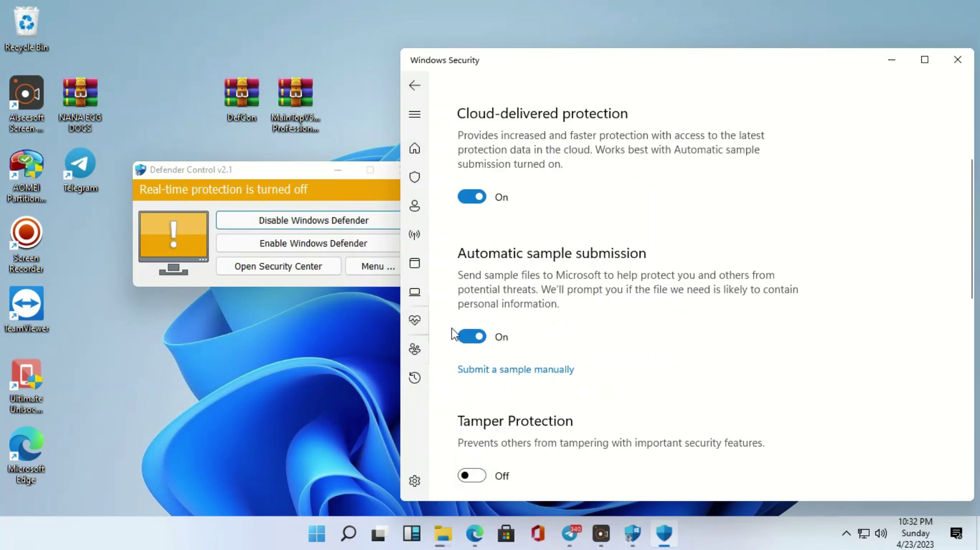
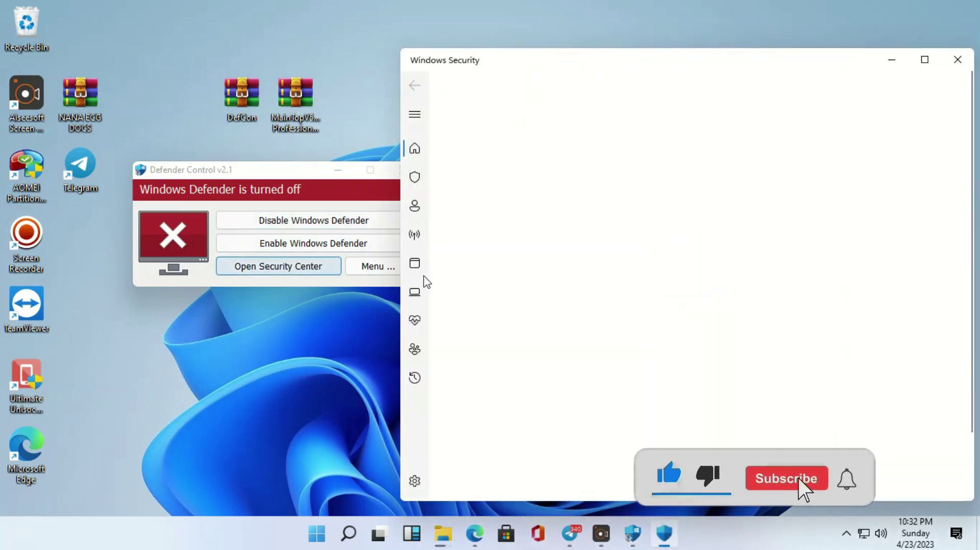
- Open the Virus & threat protection page in Windows Security to check the antivirus status
click(543, 256)
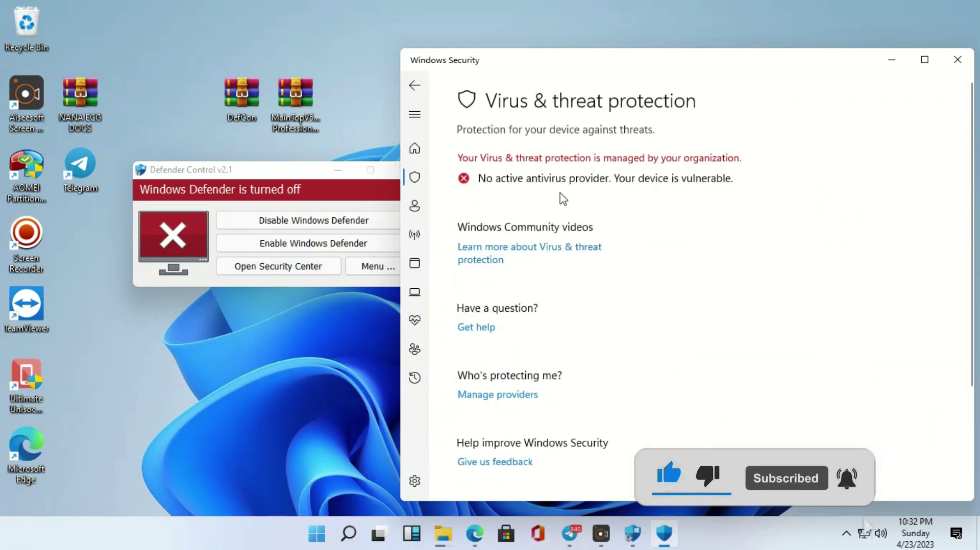
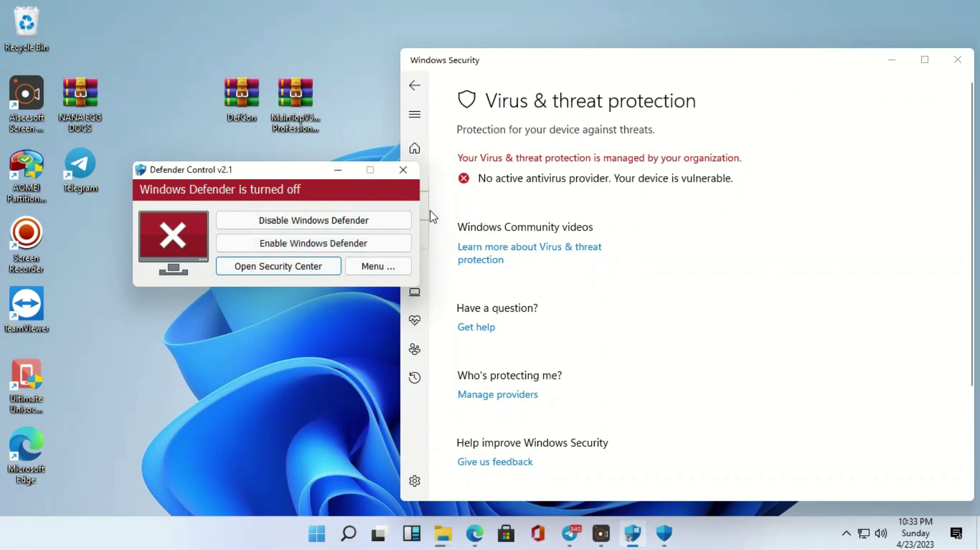
- Close the Defender Control and Windows Security windows
click(403, 170)
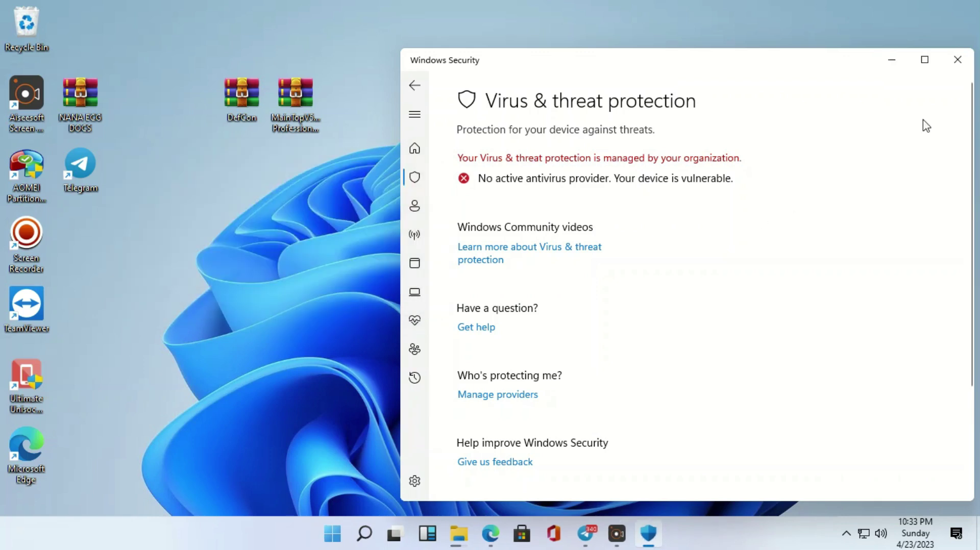
click(957, 60)
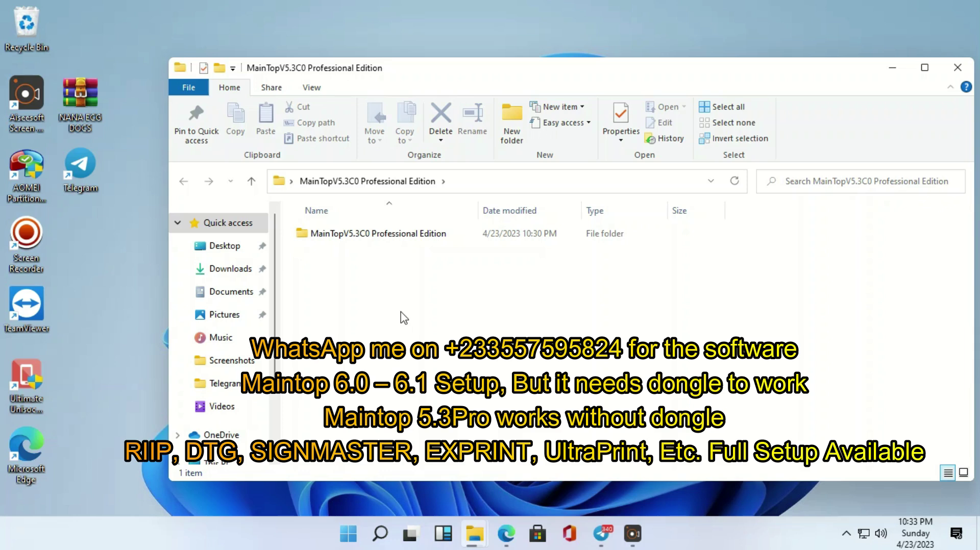
- Open the inner MainTopV5.3C0 Professional Edition folder and launch the SETUP application
click(400, 237)
double_click(398, 232)
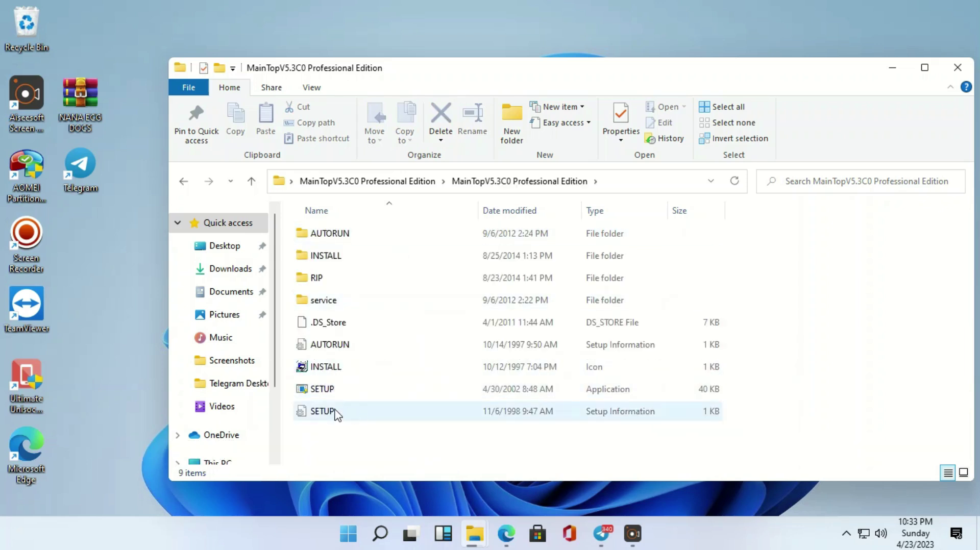
double_click(312, 392)
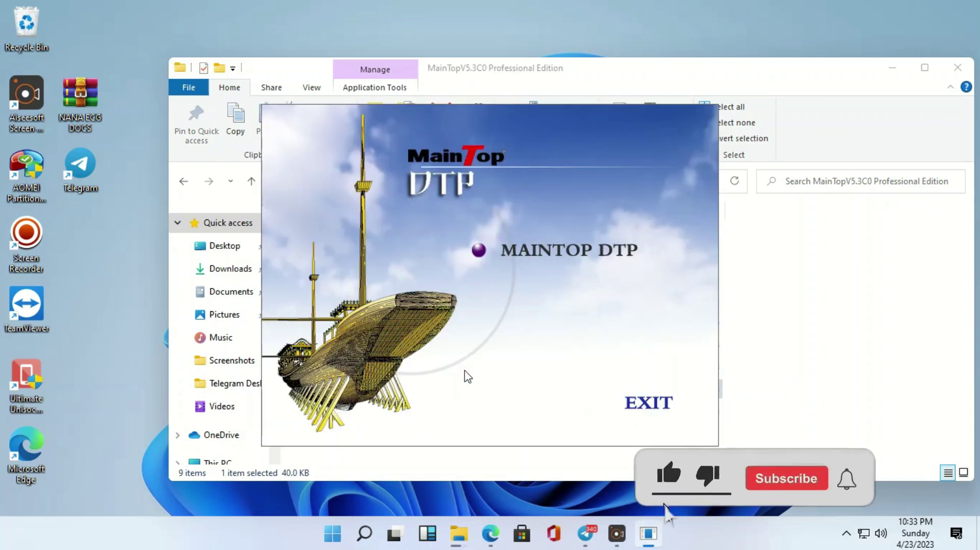
- Install MainTop DTP to C:\MainTop and finish the installer without restarting the computer
click(541, 253)
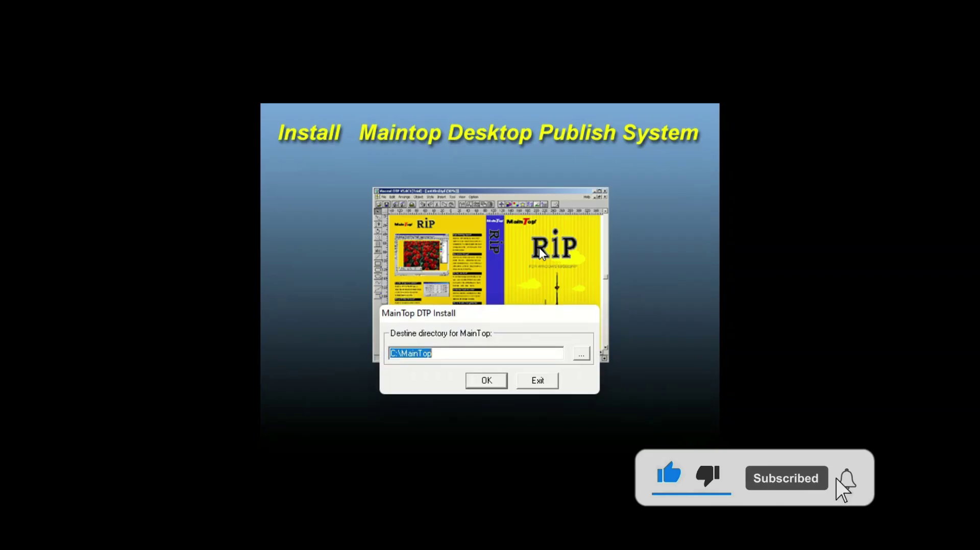
click(492, 383)
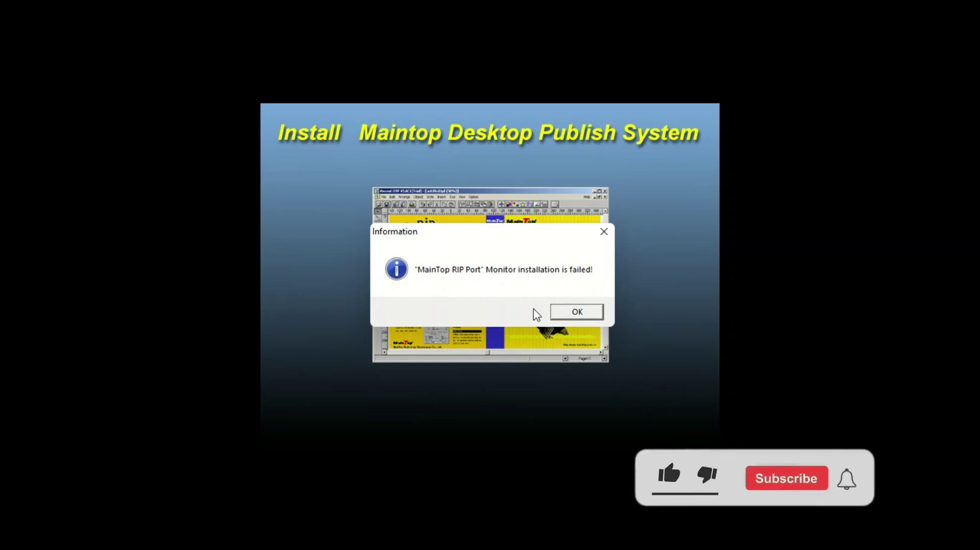
click(574, 311)
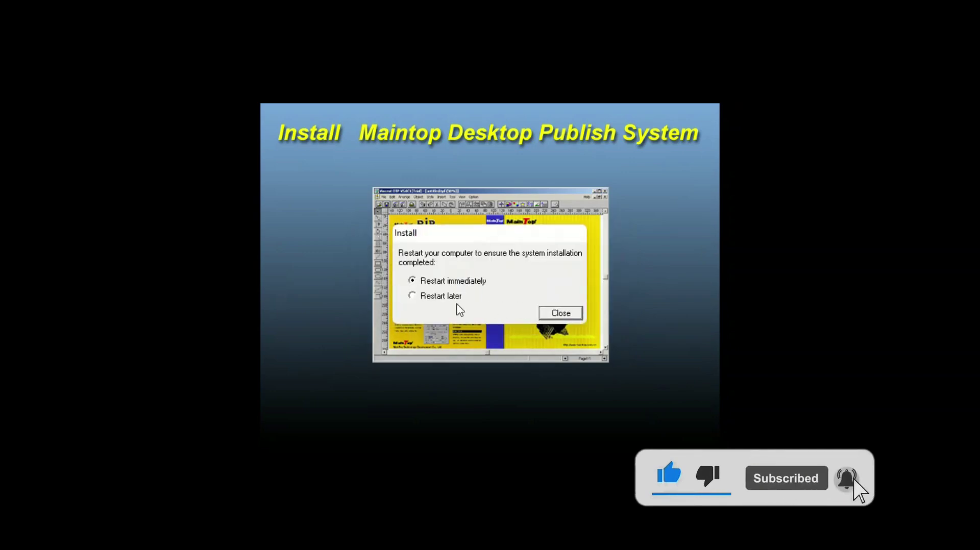
click(561, 313)
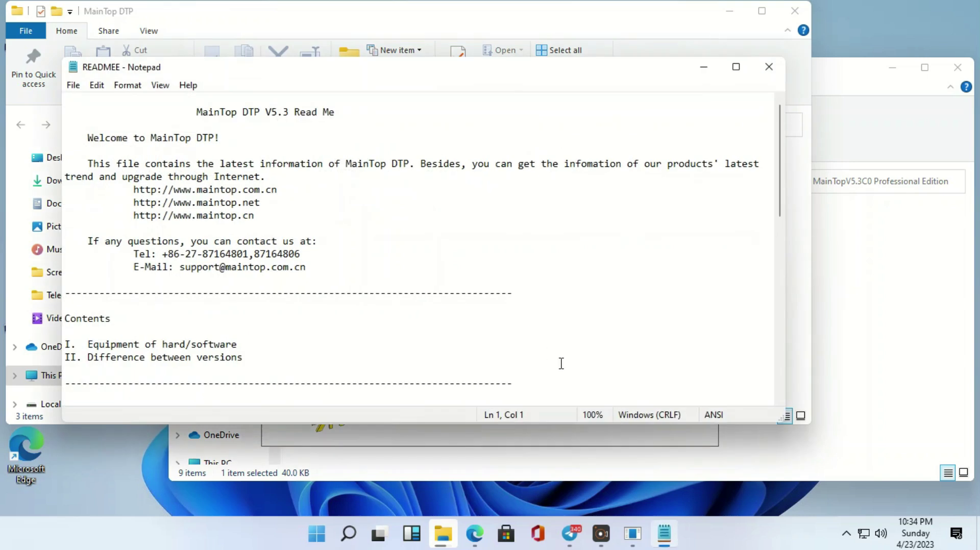
- Close the read-me file and pin the MainTop shortcut to both the taskbar and Start
click(767, 68)
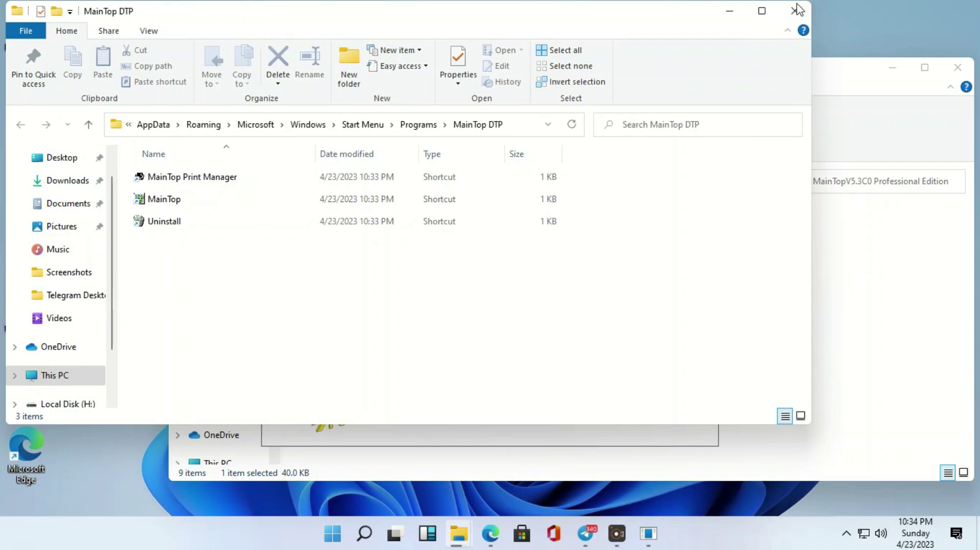
click(161, 202)
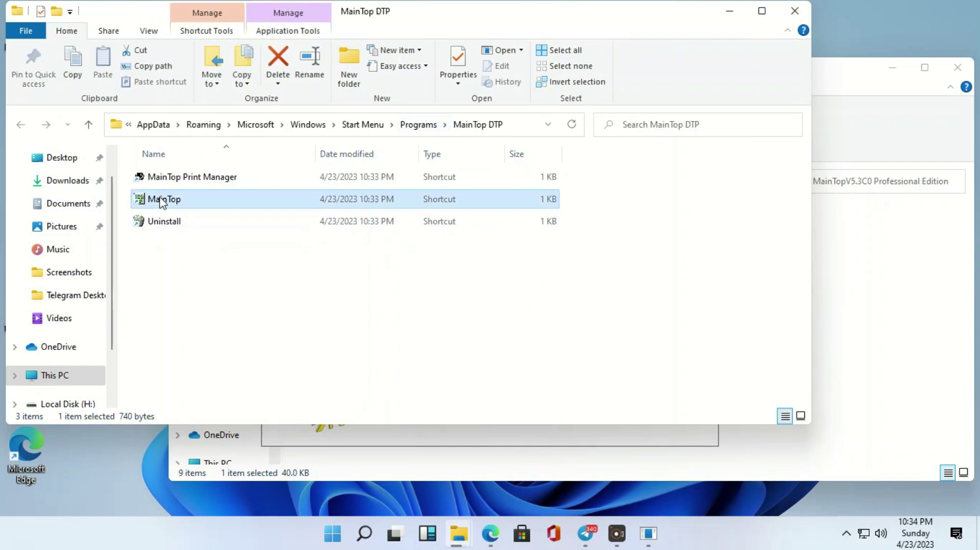
right_click(161, 202)
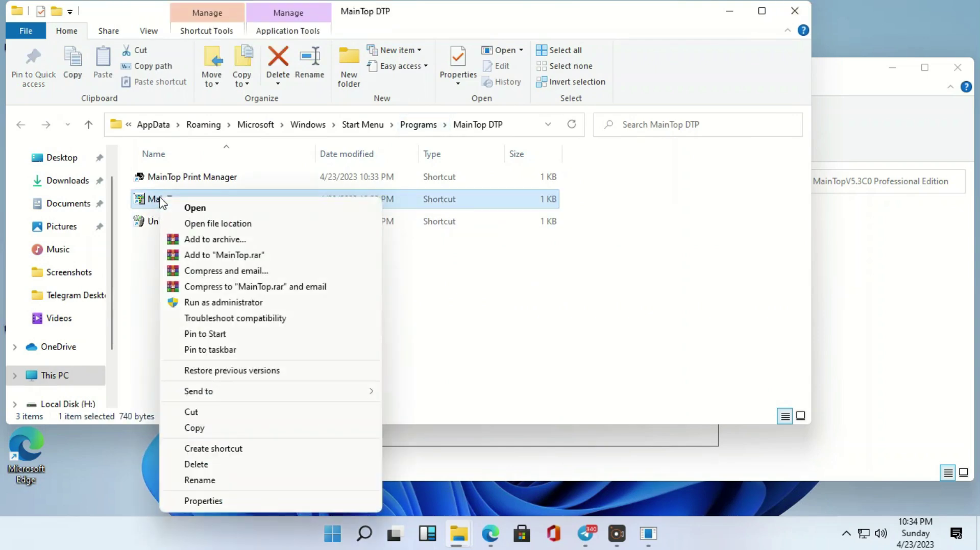
click(222, 351)
right_click(172, 203)
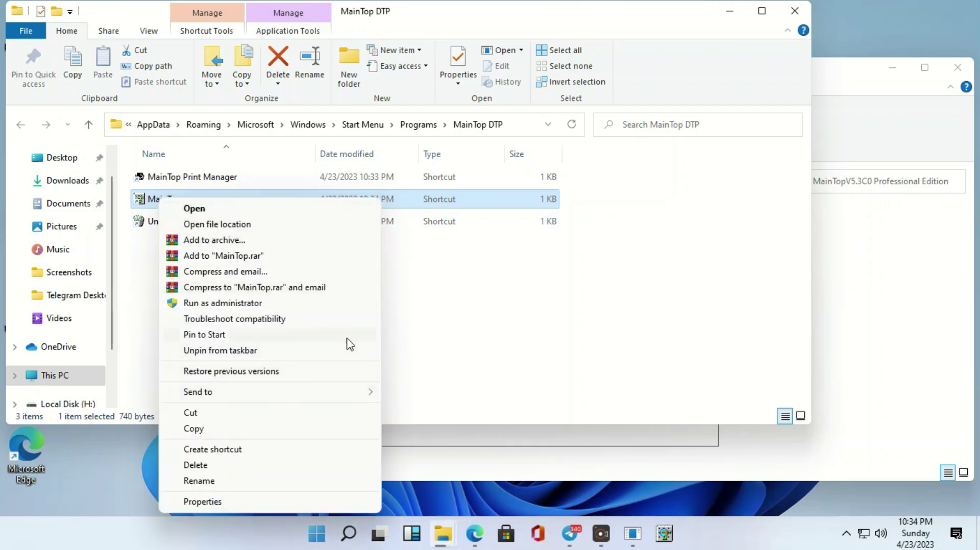
click(215, 337)
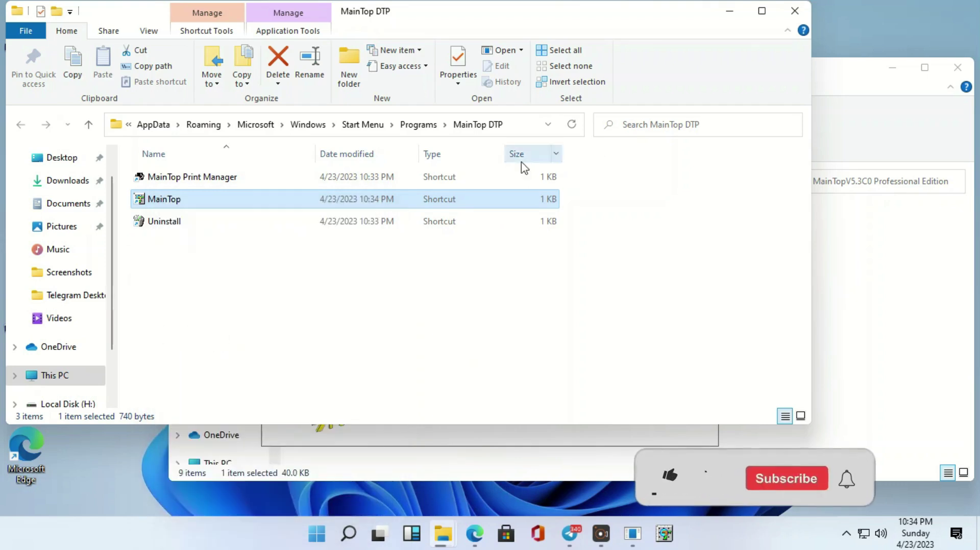
click(618, 312)
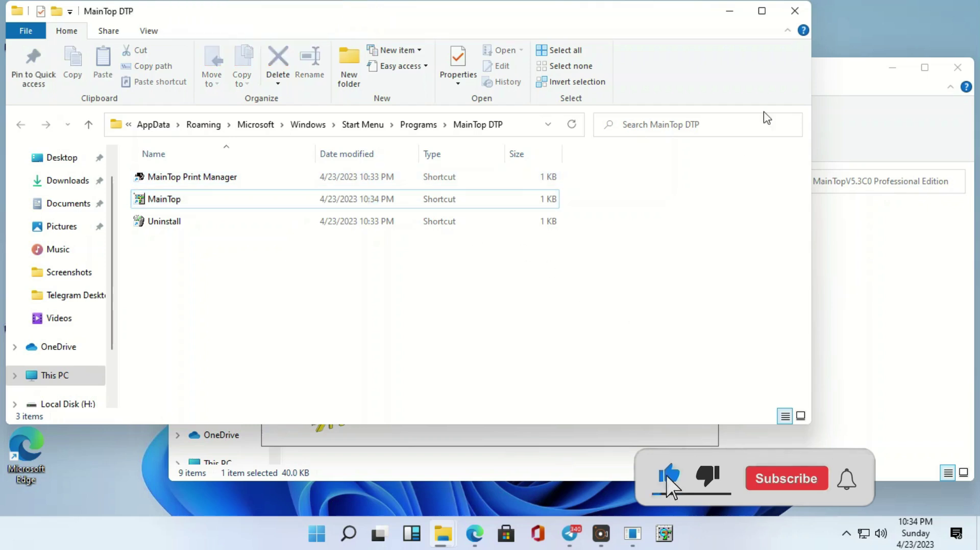
- Exit the MainTop DTP setup launcher and close the remaining MainTop folder windows to return to the desktop
click(799, 7)
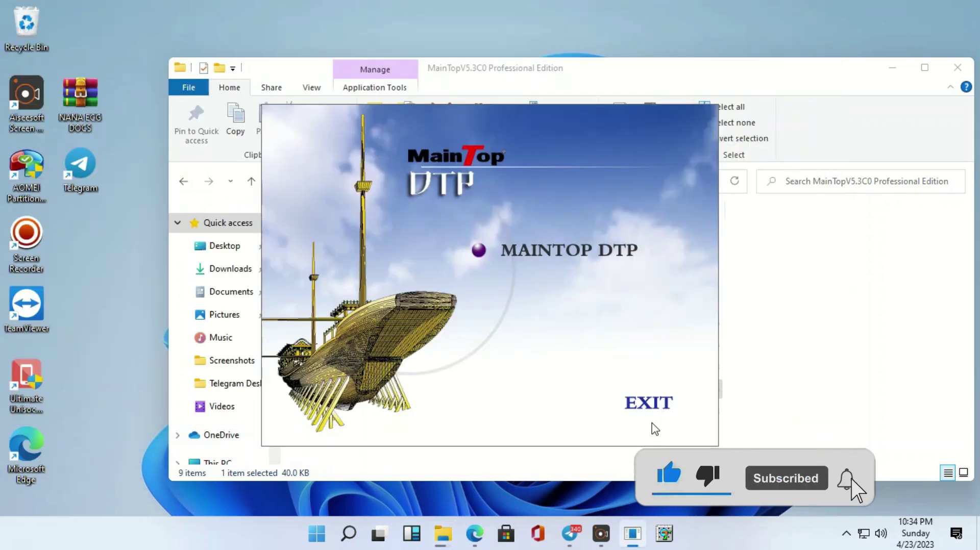
click(652, 404)
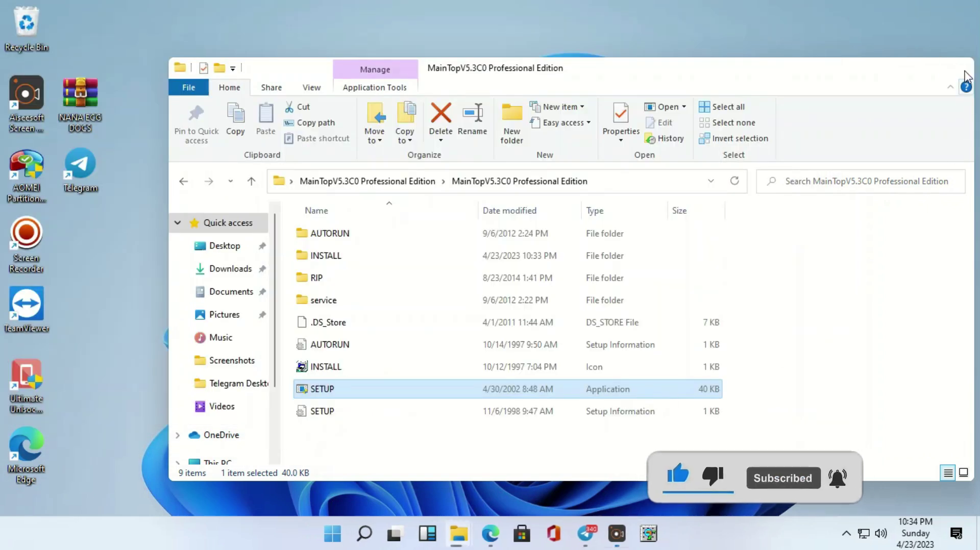
click(958, 67)
right_click(290, 377)
click(318, 204)
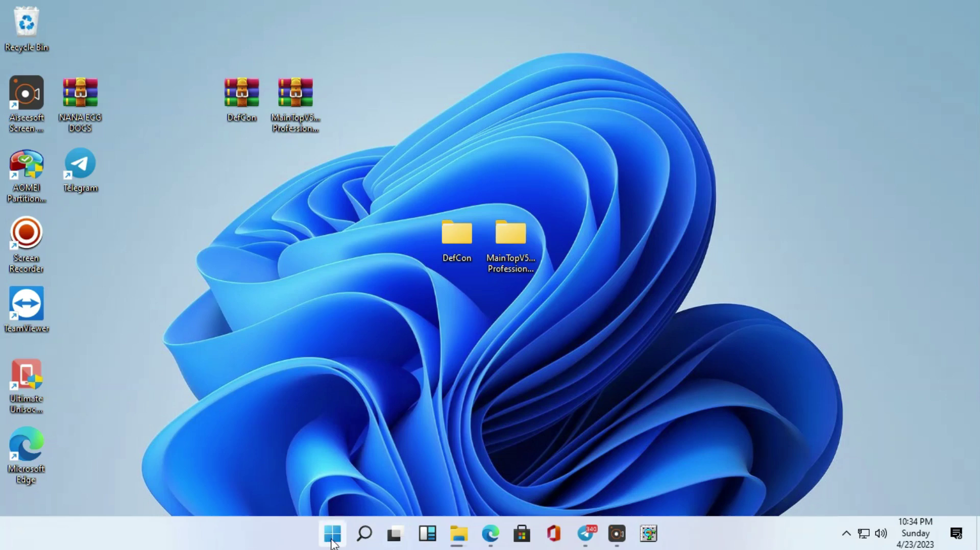
- Check the pinned and recently added apps in the Start menu for MainTop entries
click(332, 540)
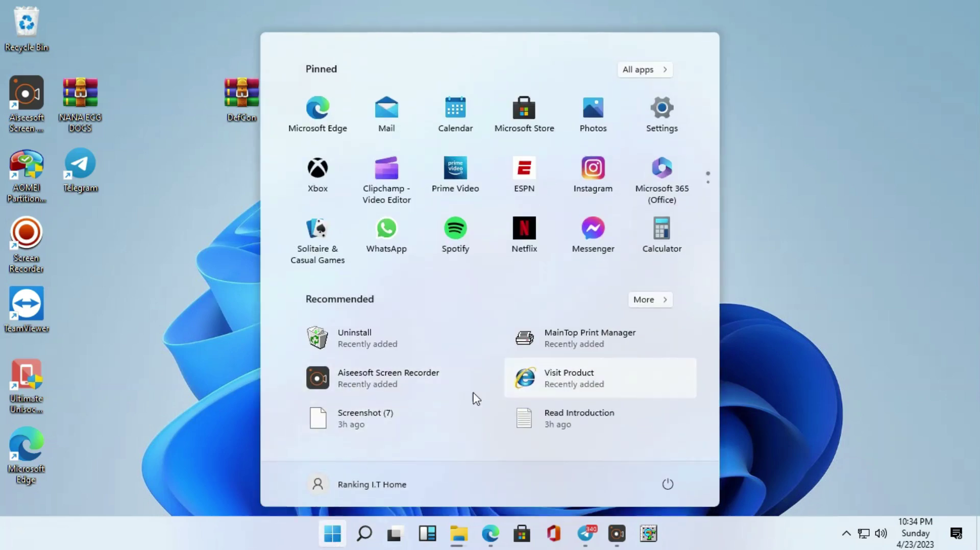
click(839, 290)
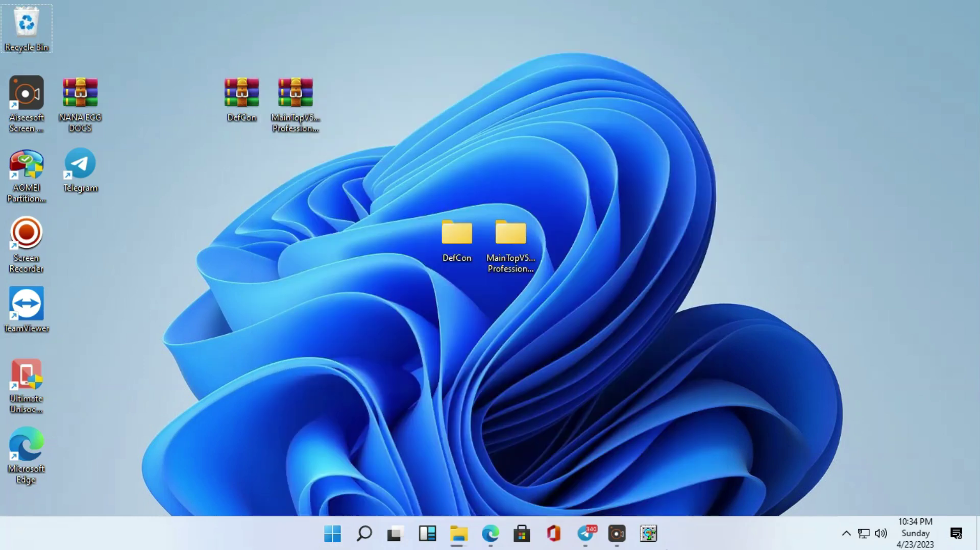
- Move the MainTop icon directly after File Explorer on the taskbar and launch MainTop DTP
drag(647, 536, 517, 428)
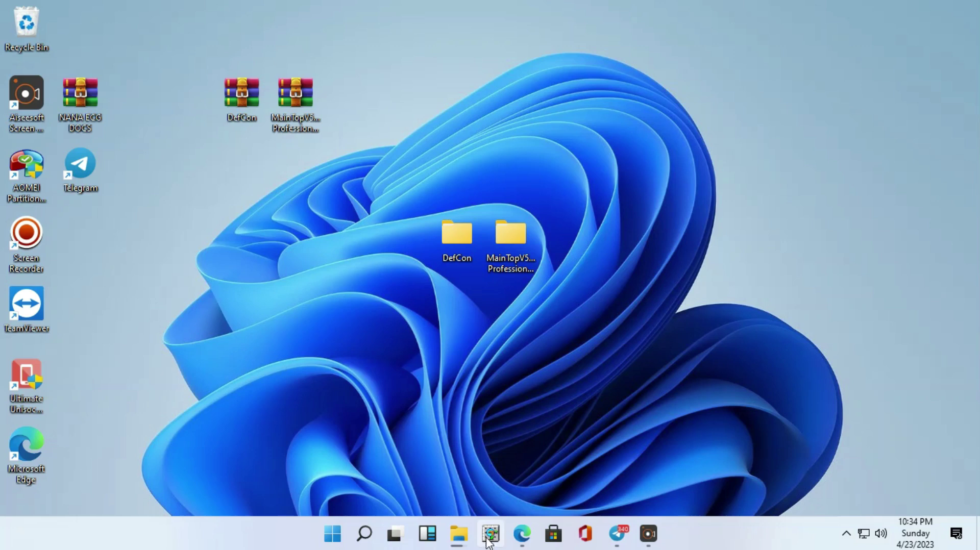
mouse_move(459, 542)
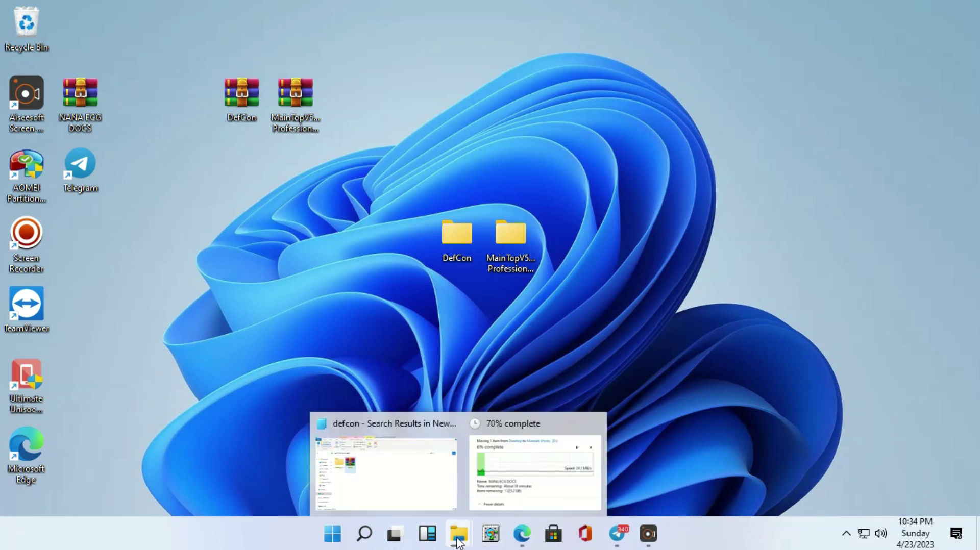
click(493, 535)
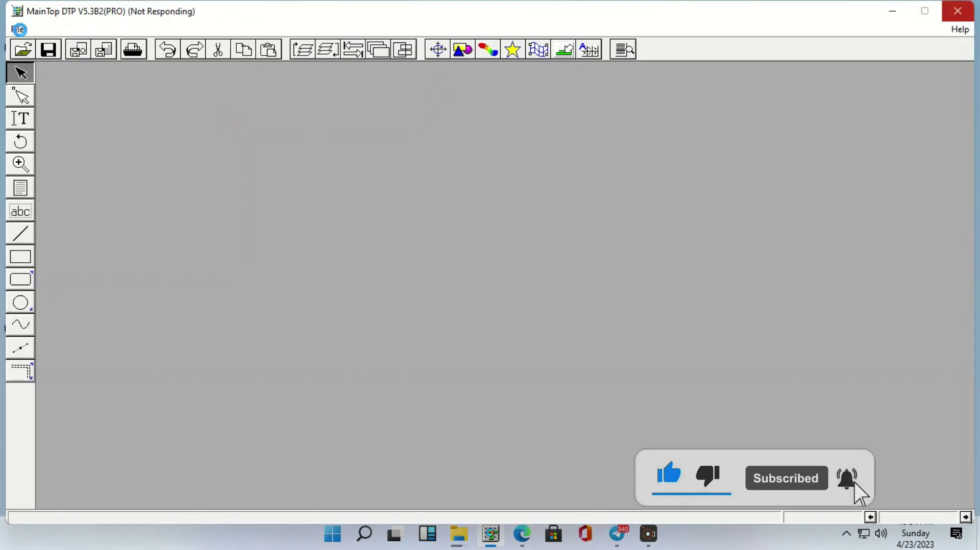
- Start creating a new document in MainTop DTP
click(143, 43)
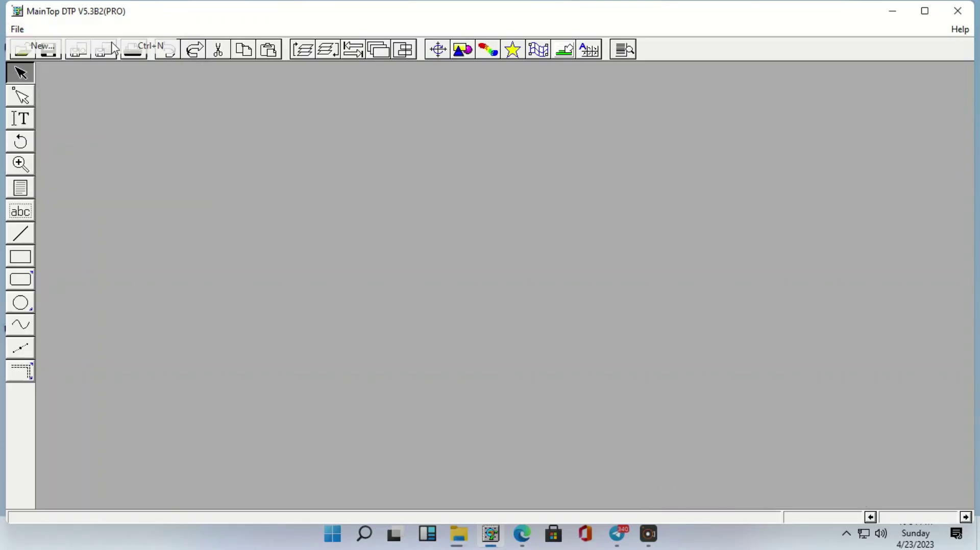